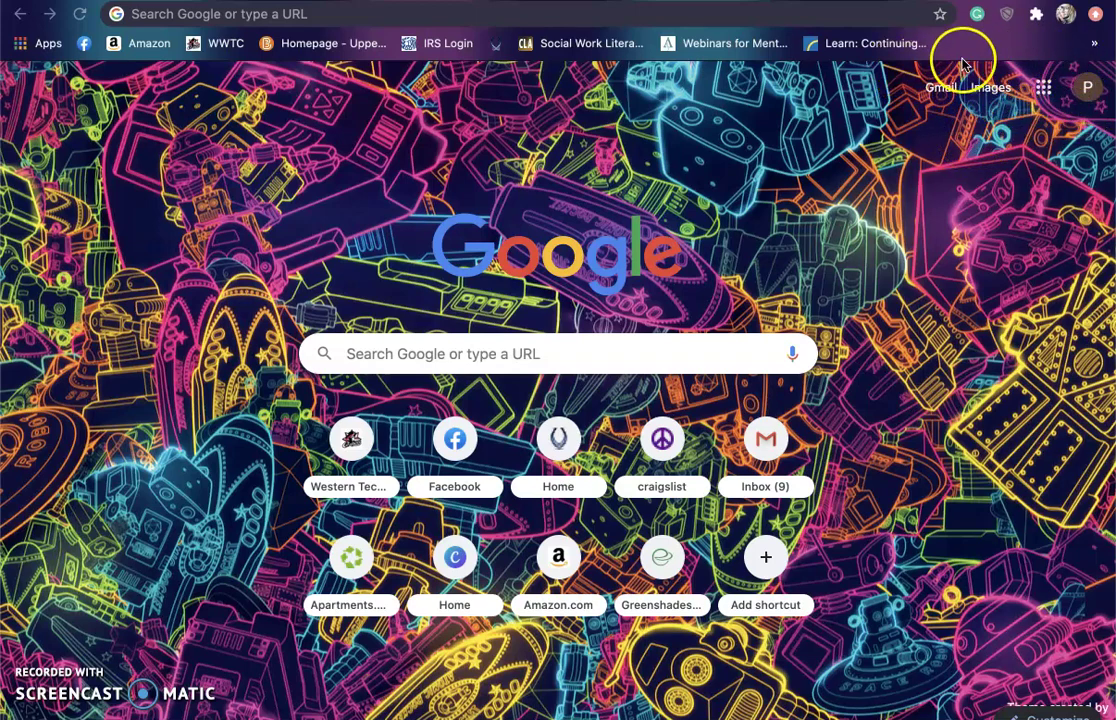
# Open Google Docs from the Google apps grid in Chrome
pyautogui.click(1087, 90)
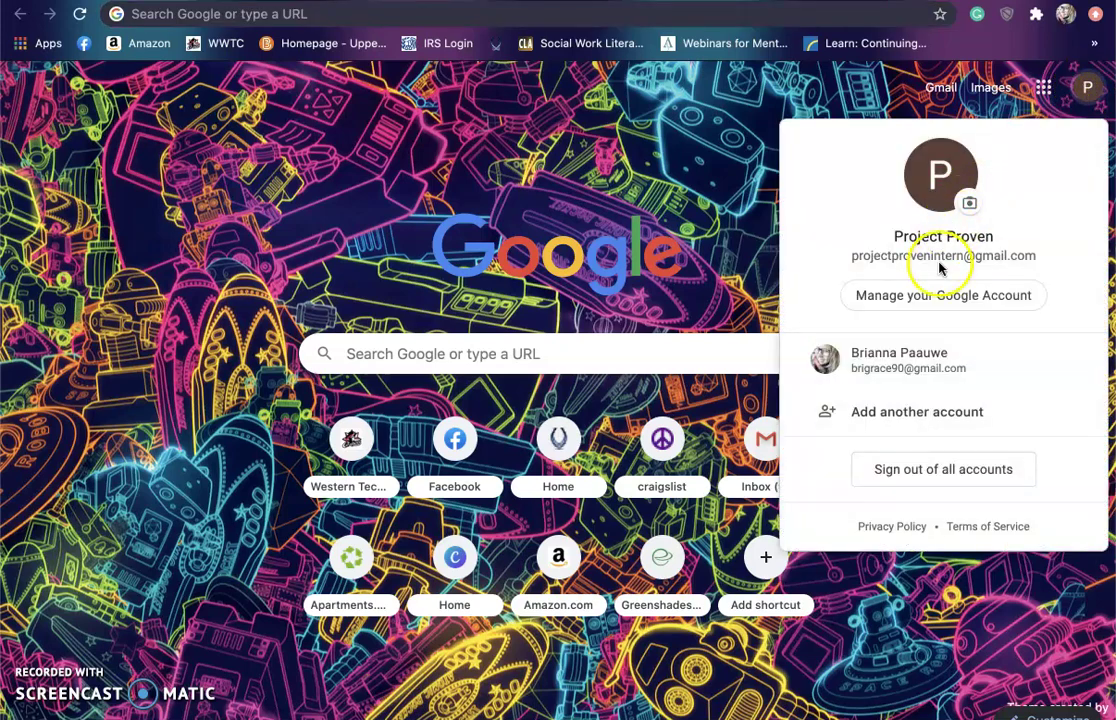
pyautogui.click(1043, 88)
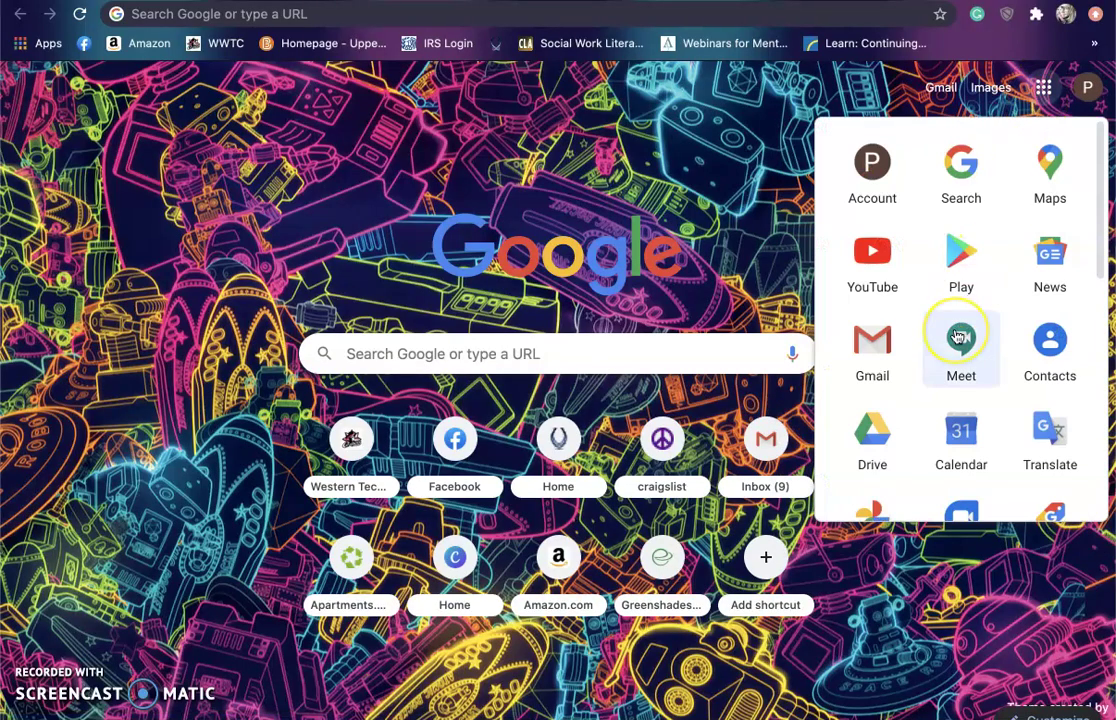
pyautogui.scroll(-2, 958, 338)
pyautogui.scroll(-2, 958, 338)
pyautogui.scroll(-2, 957, 336)
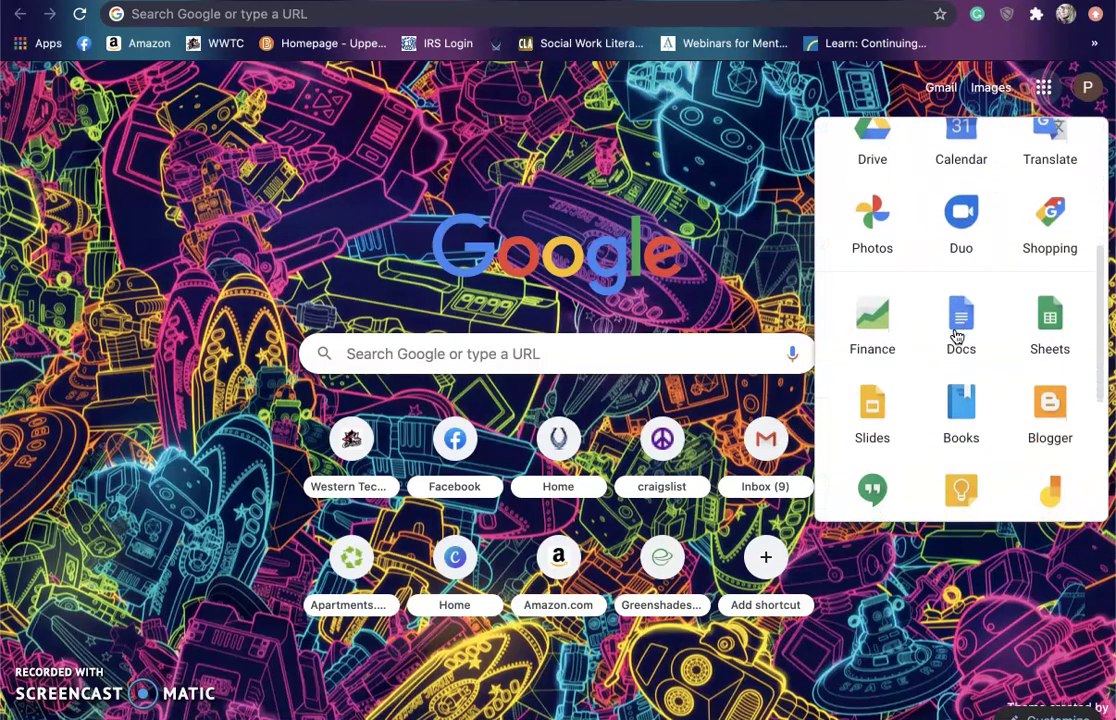
pyautogui.click(964, 328)
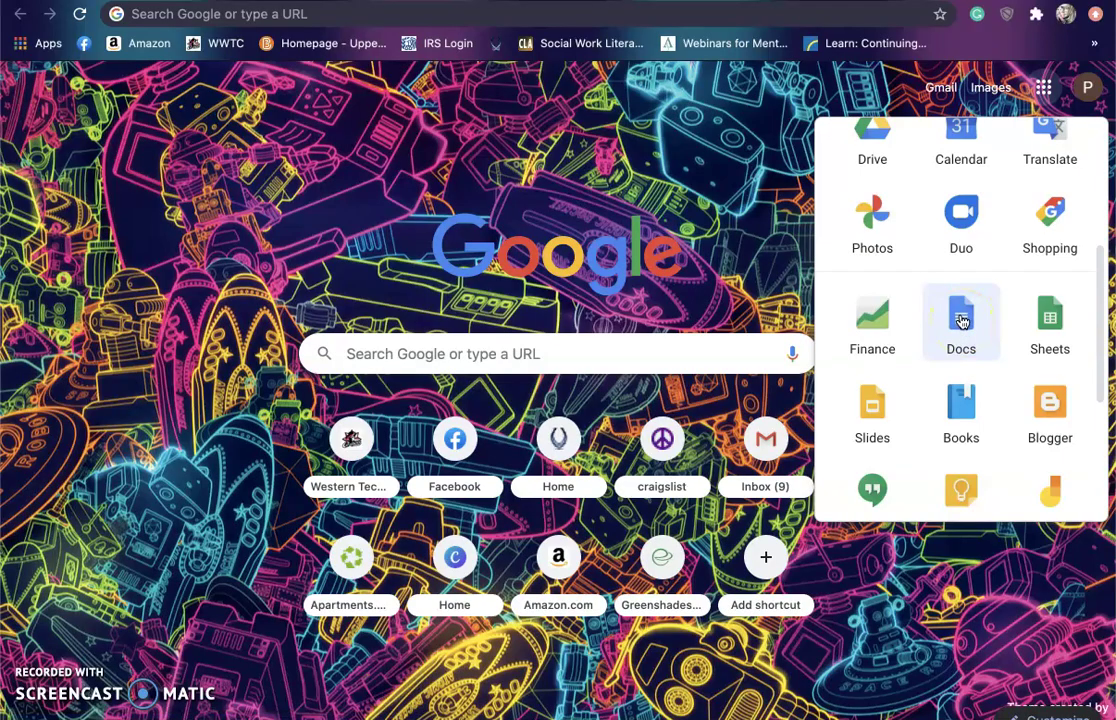
pyautogui.click(961, 320)
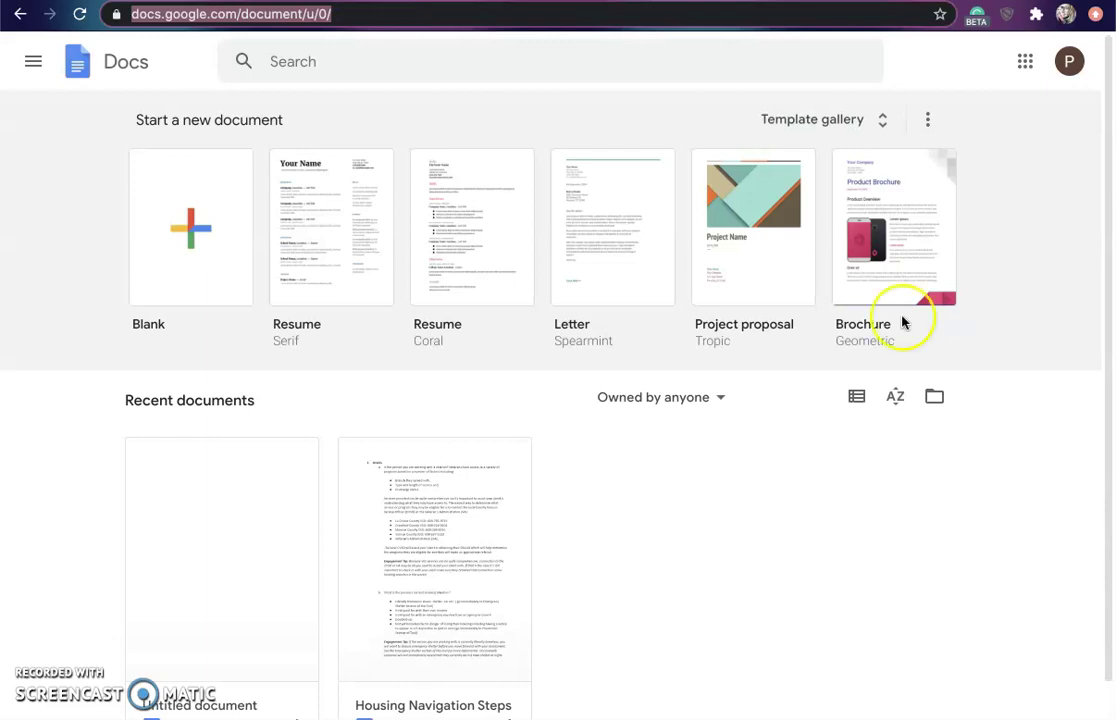
# Create a new document from the Blank template
pyautogui.click(137, 324)
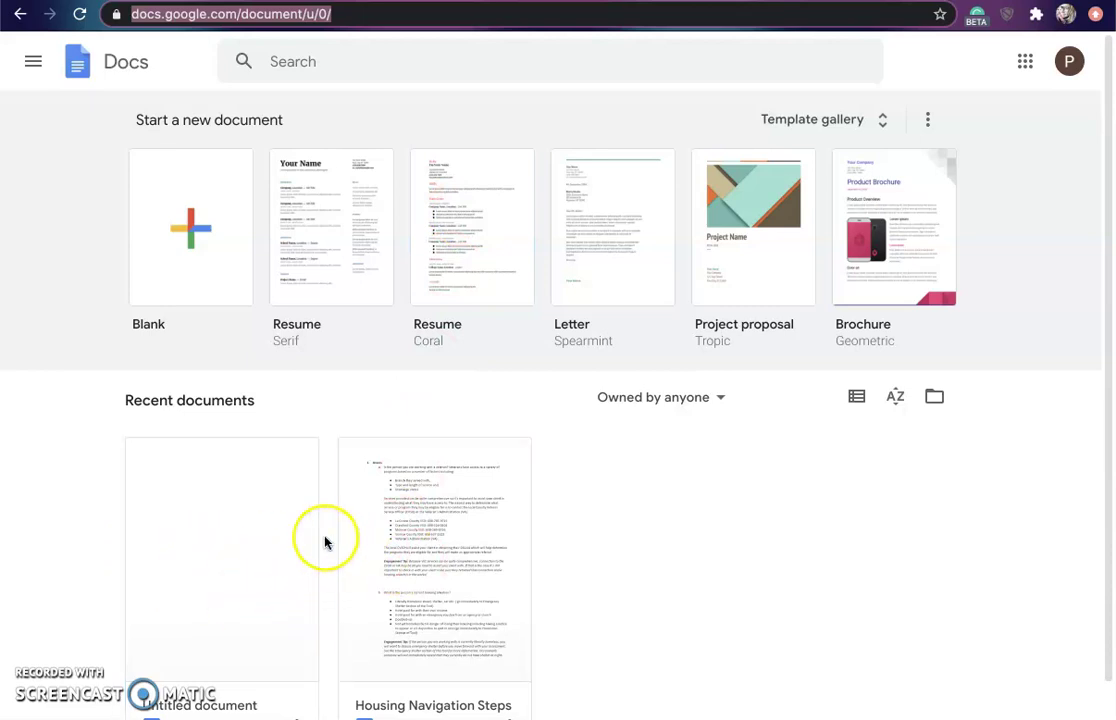
pyautogui.click(193, 233)
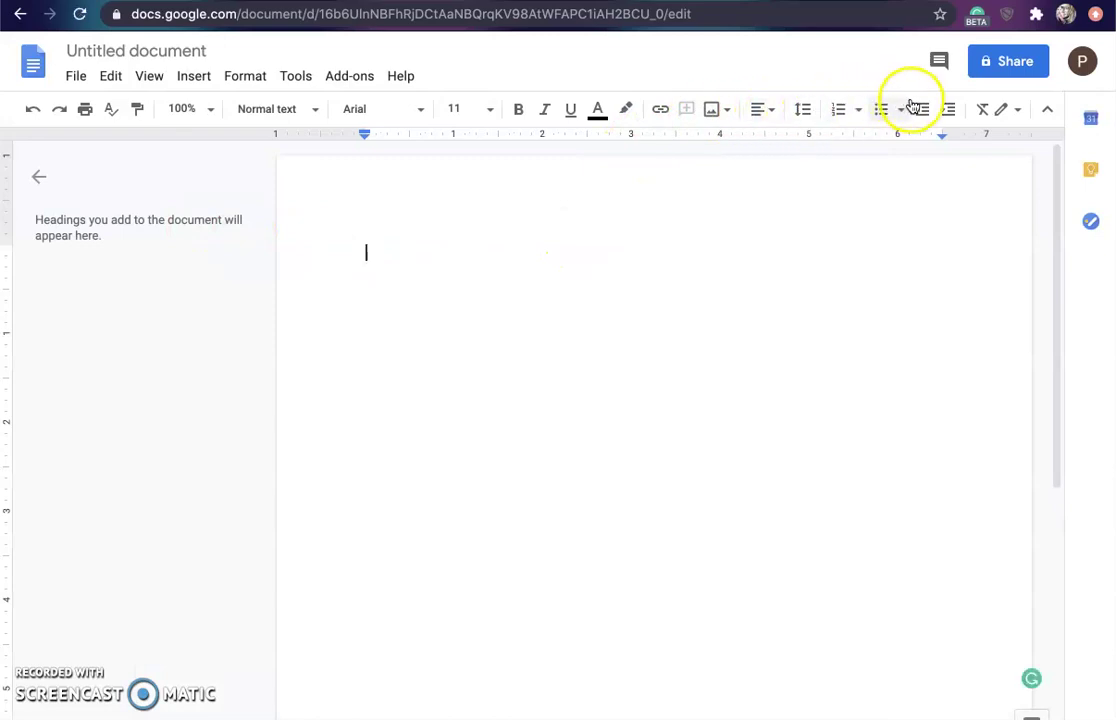
# Centre-align the first line, type the heading 'Shared Group Notes', and add an empty line below
pyautogui.click(760, 110)
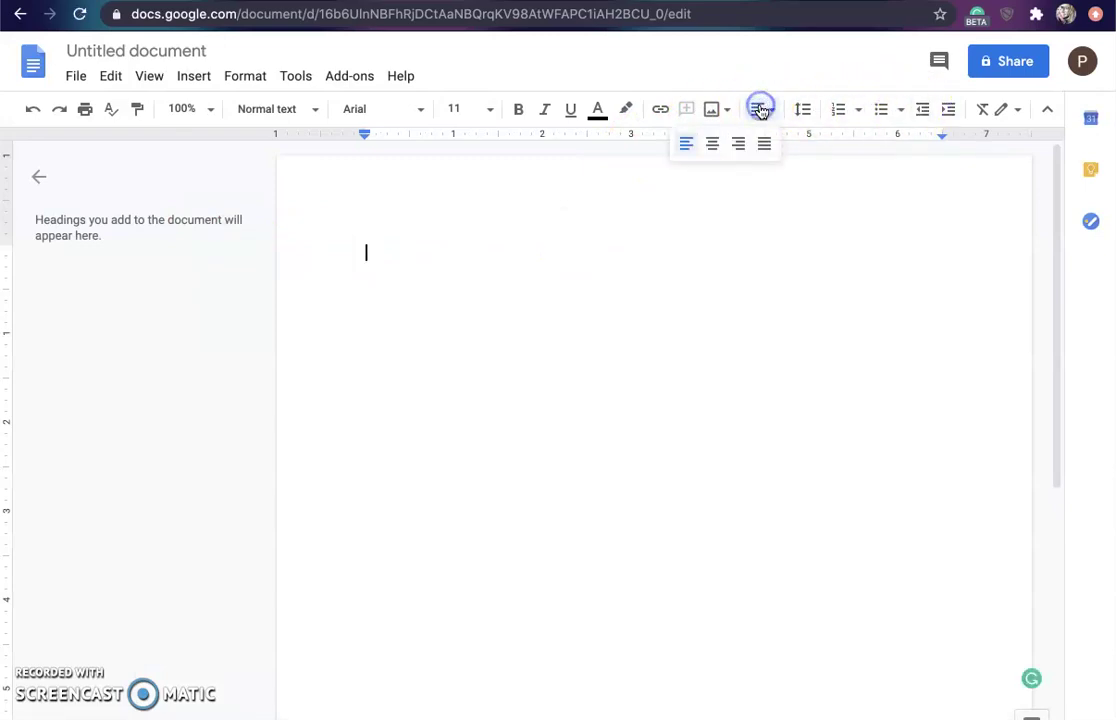
pyautogui.click(710, 145)
pyautogui.write('SHra')
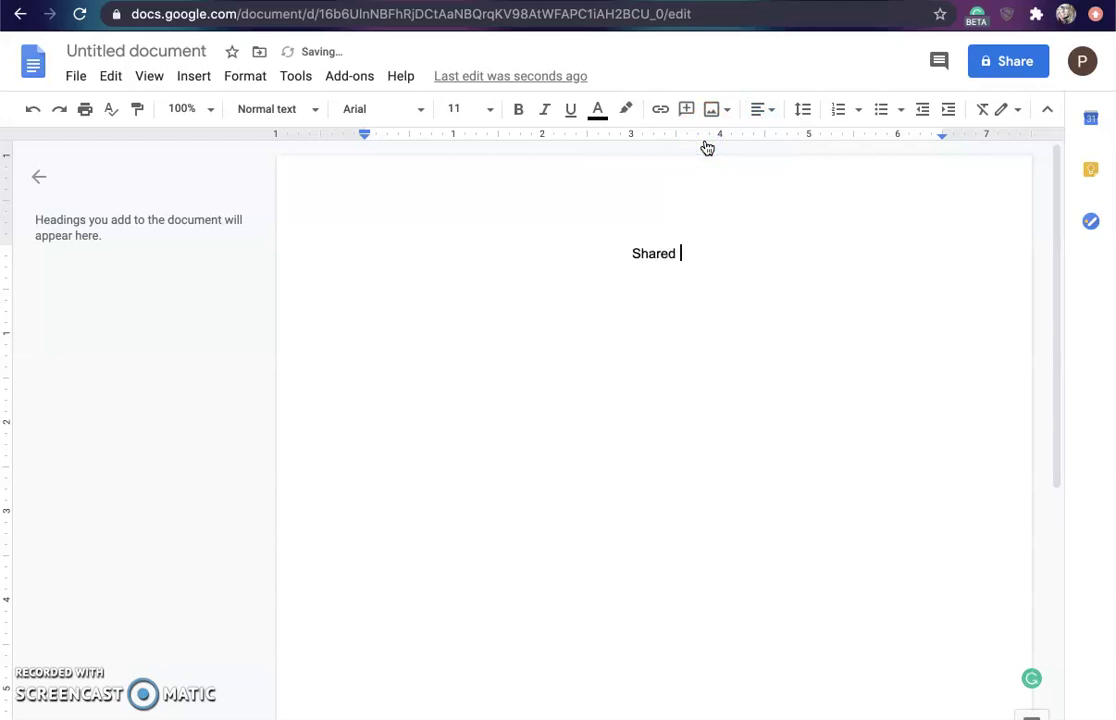
pyautogui.write('g')
pyautogui.press('BackSpace')
pyautogui.write('Group ')
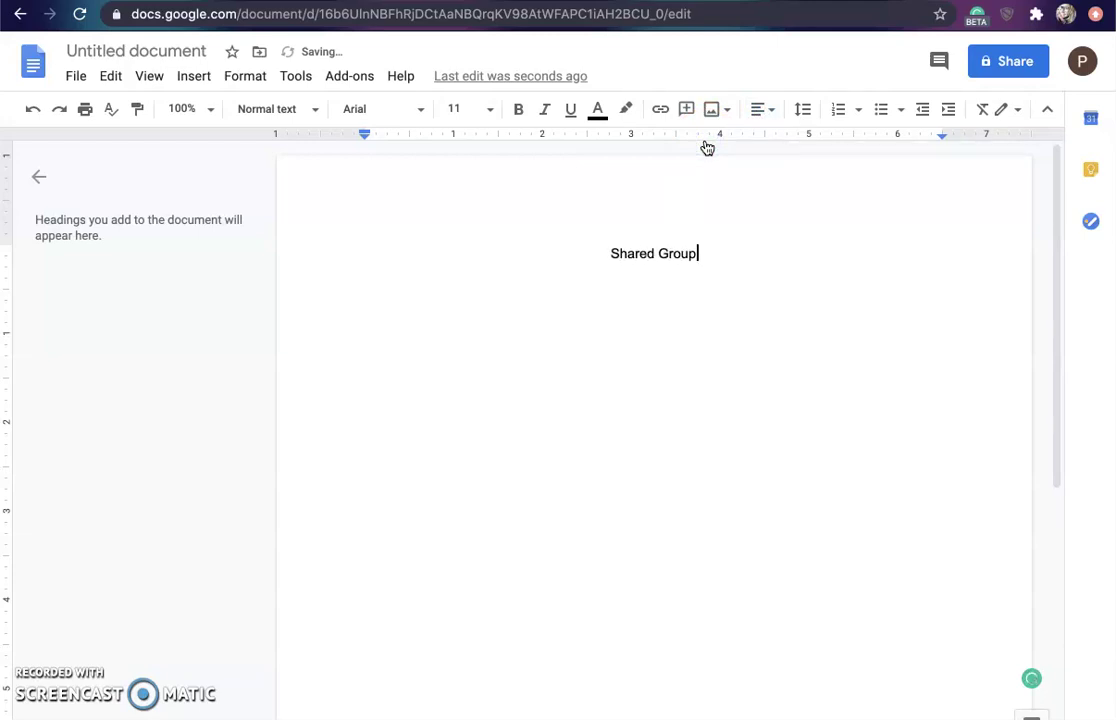
pyautogui.write('Notes')
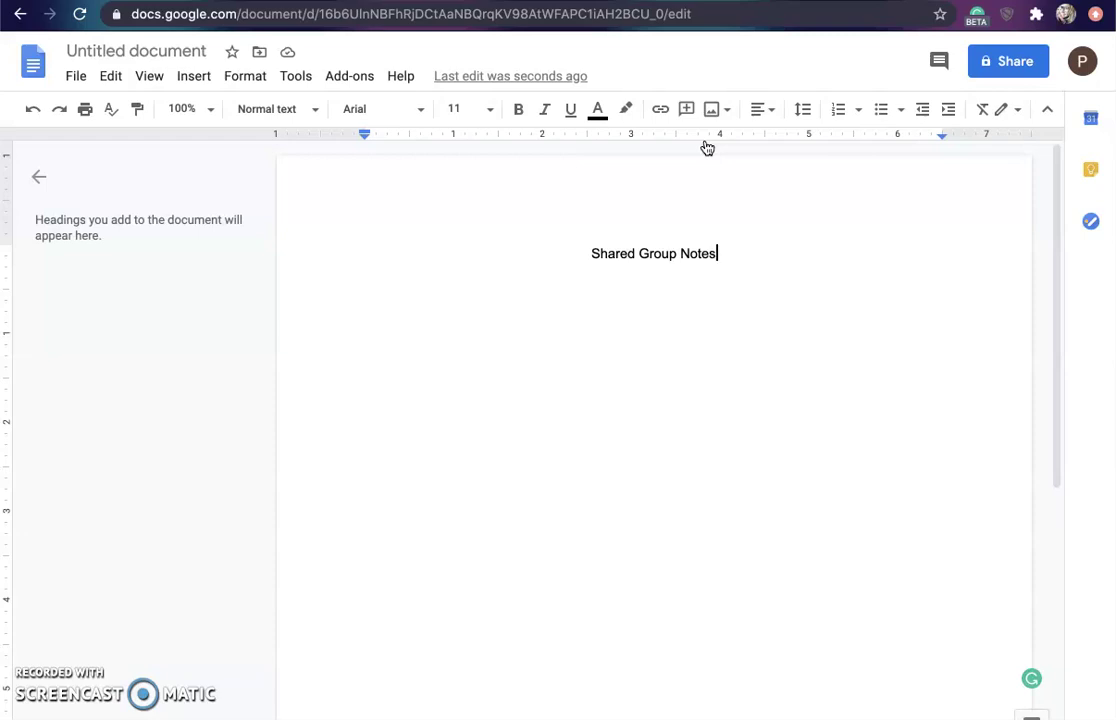
pyautogui.click(683, 306)
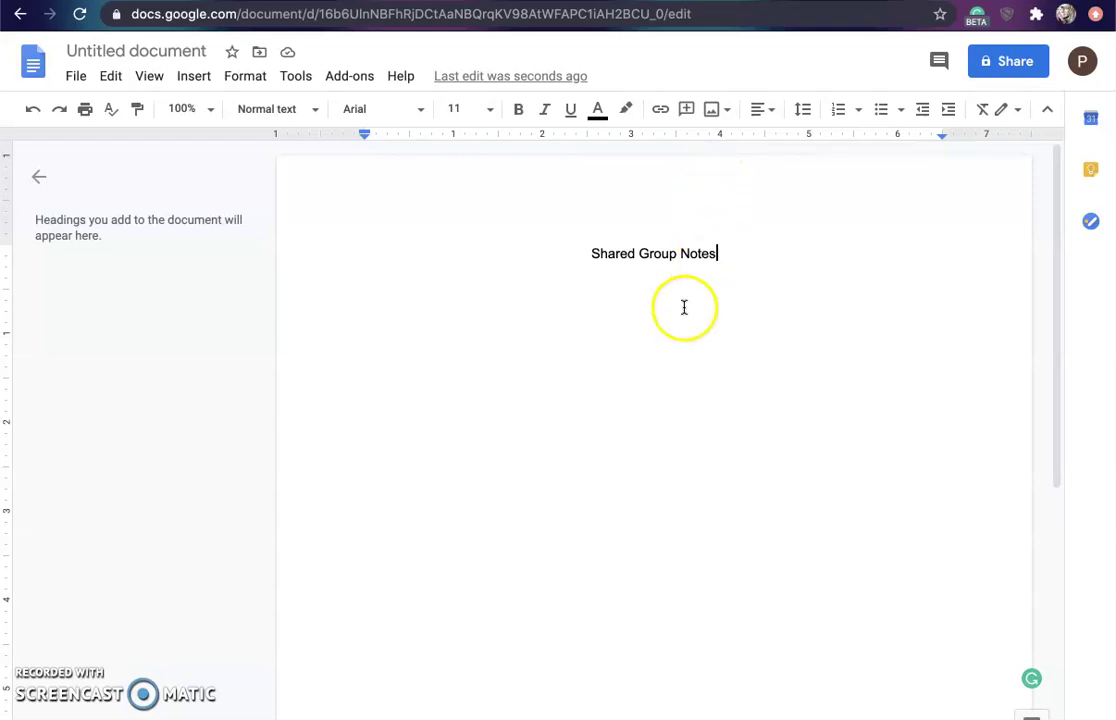
pyautogui.press('Return')
pyautogui.click(542, 317)
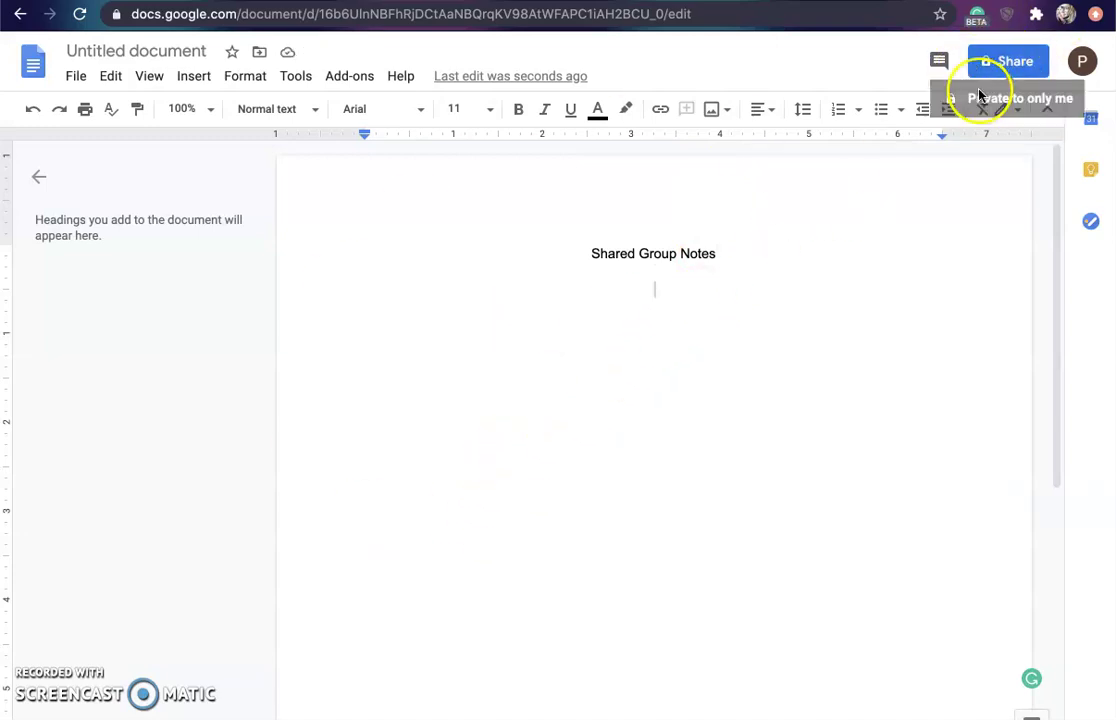
# Save the document name as 'Shared Group Notes' when prompted before sharing
pyautogui.click(994, 63)
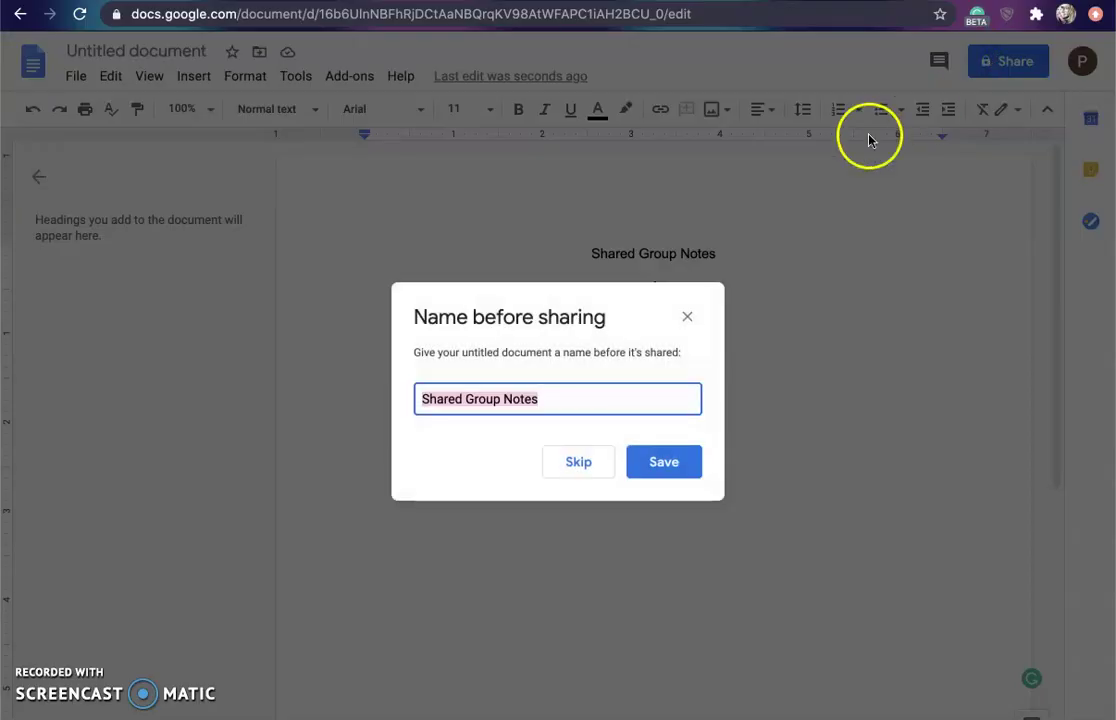
pyautogui.click(648, 462)
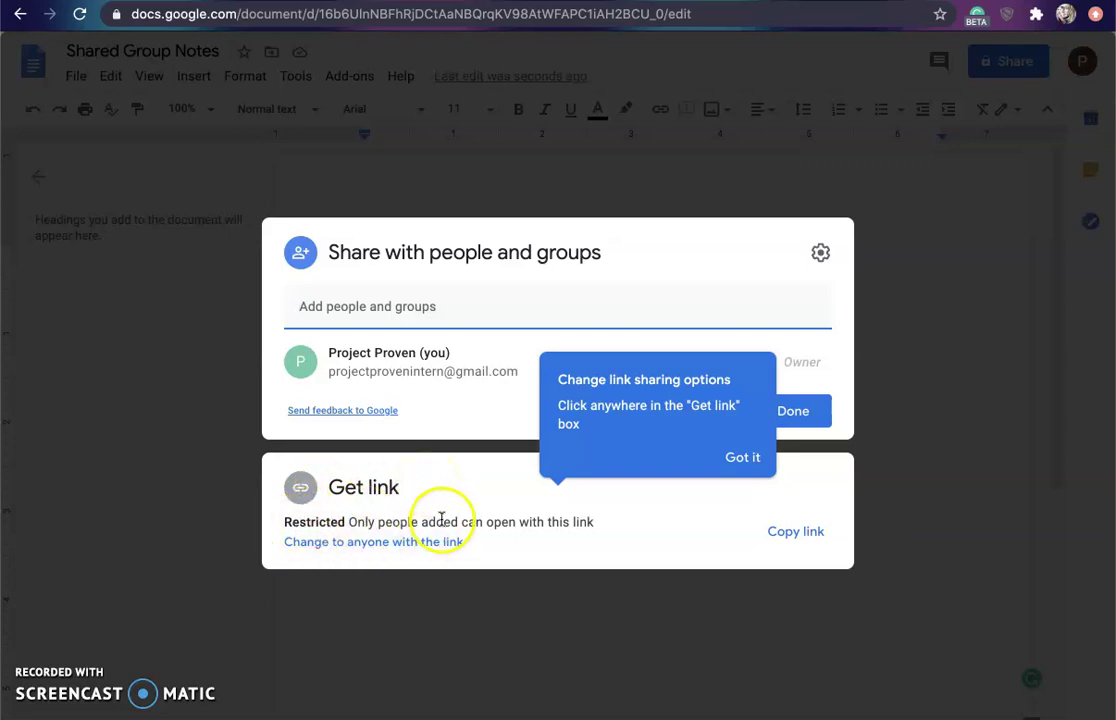
# Set general link access to anyone with the link, with Editor permission
pyautogui.click(360, 544)
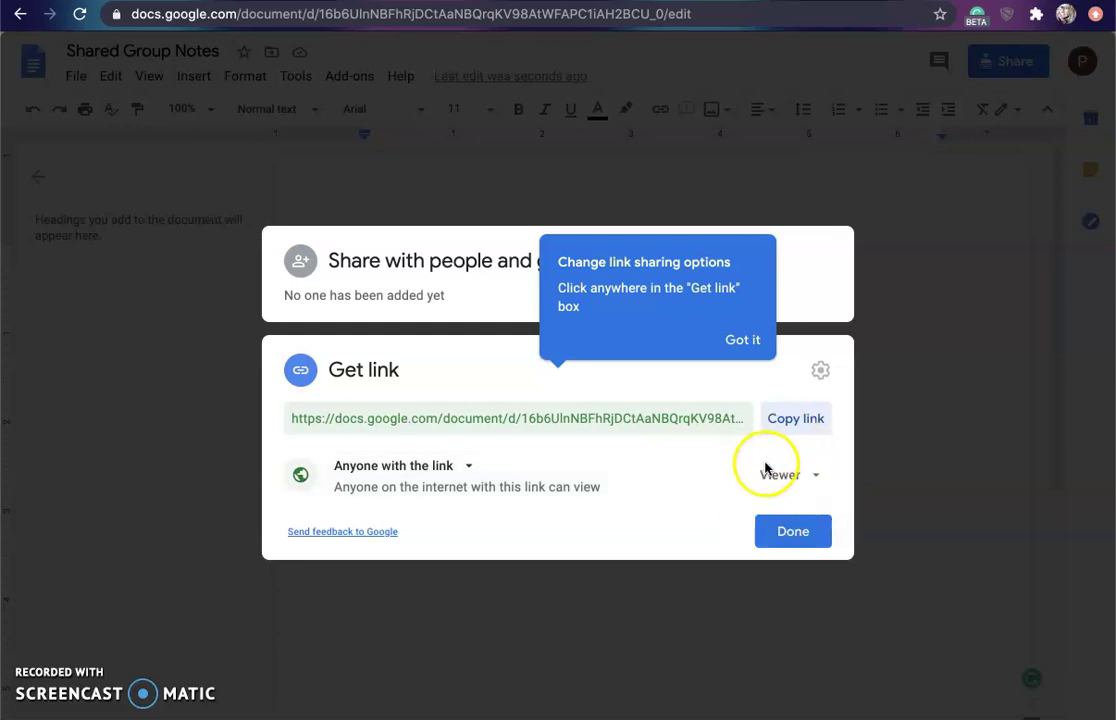
pyautogui.moveTo(788, 475)
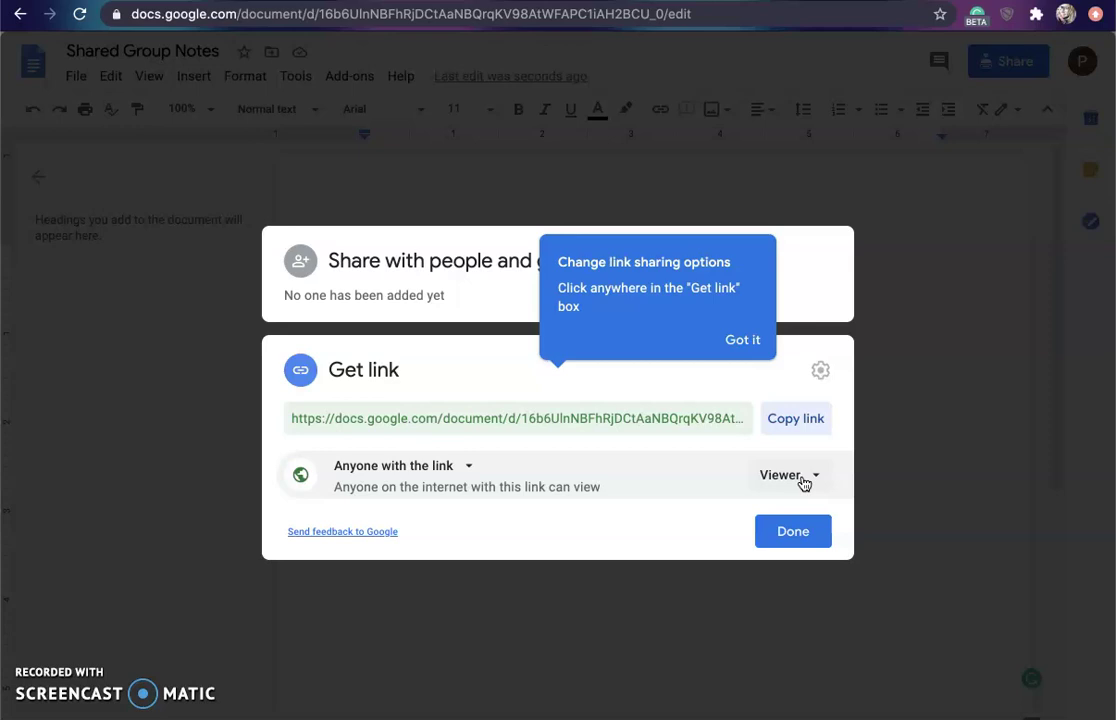
pyautogui.click(801, 482)
pyautogui.click(797, 482)
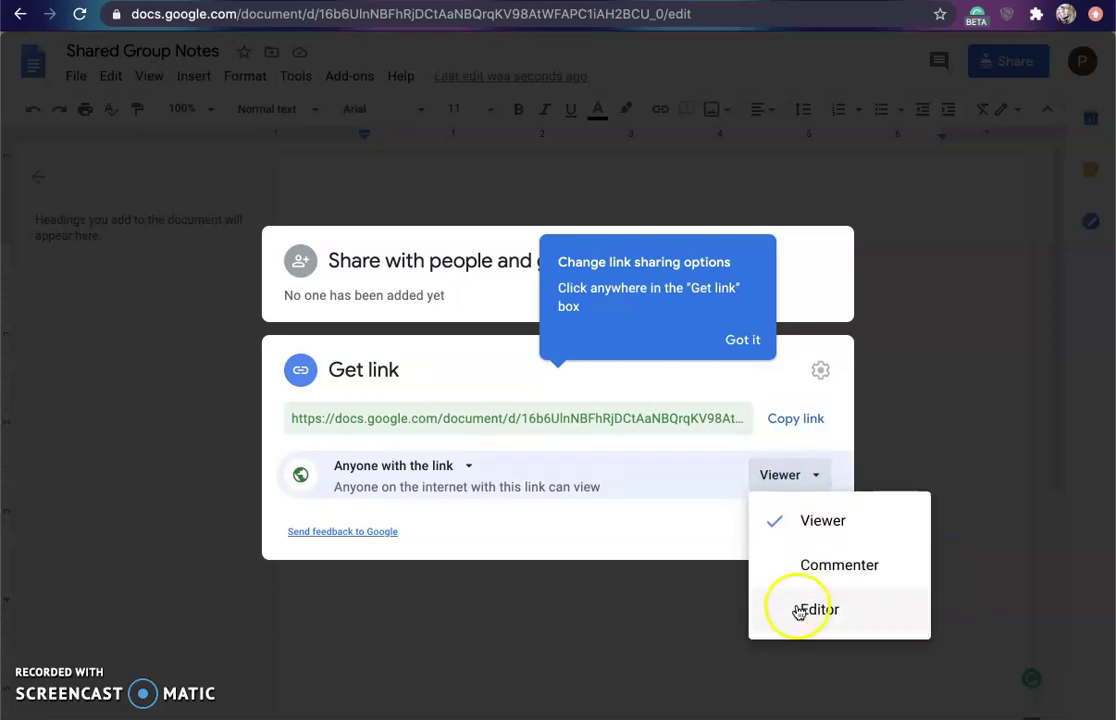
pyautogui.click(797, 607)
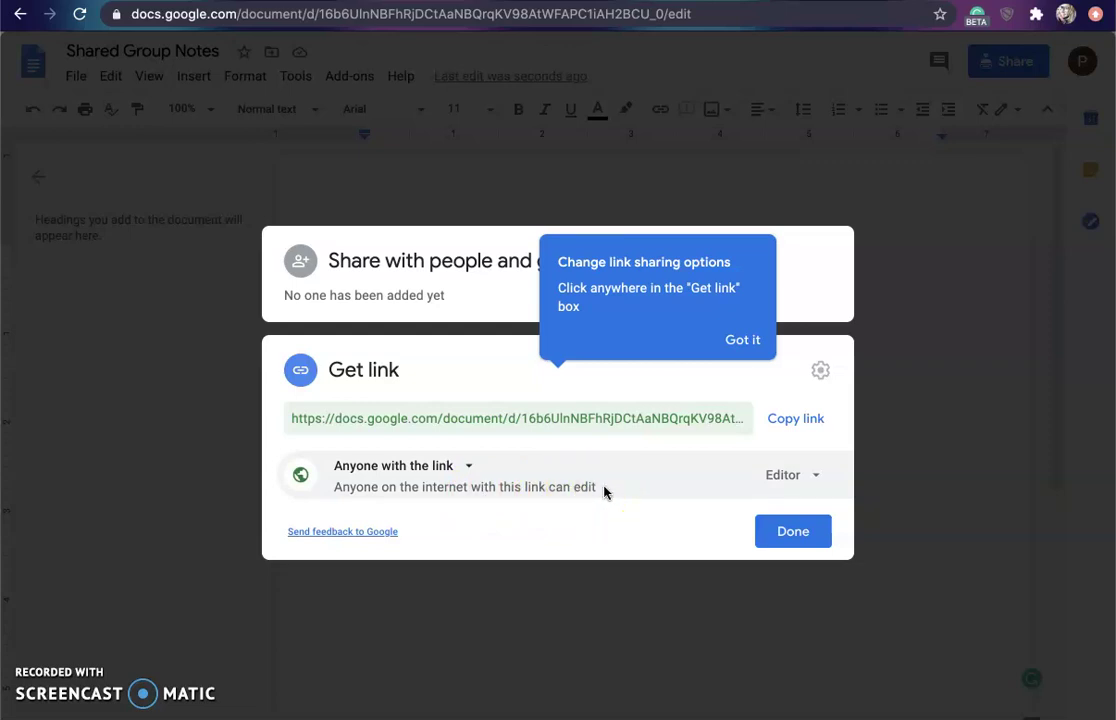
pyautogui.click(790, 535)
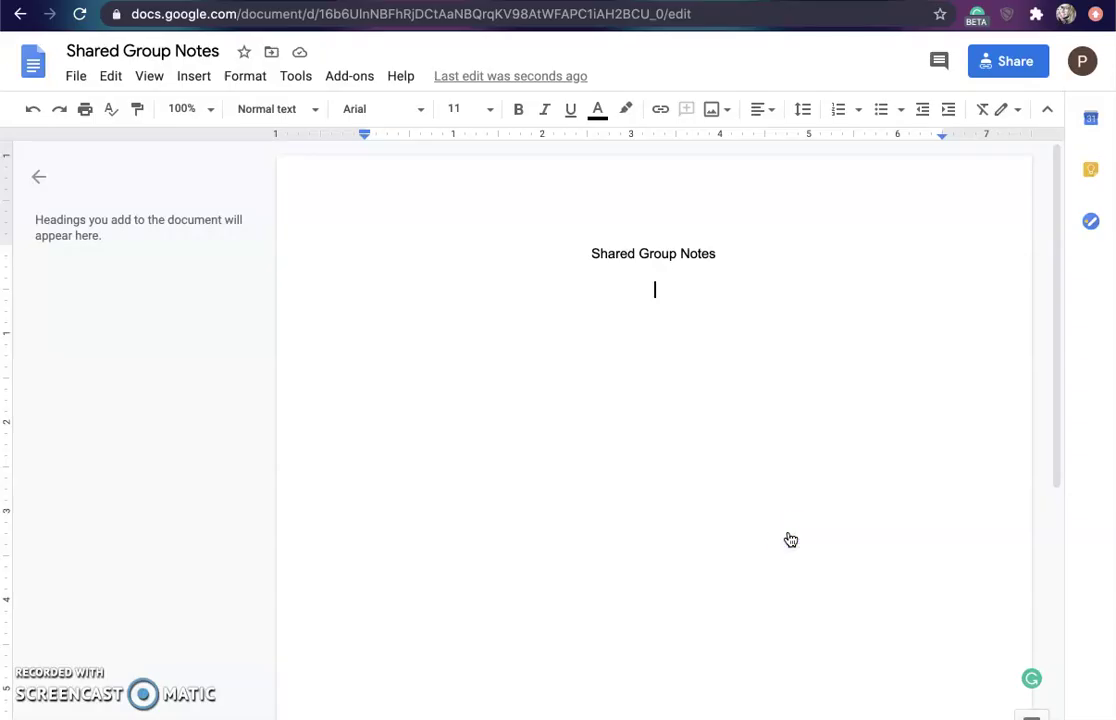
# Copy the document's sharing link and close the Share dialog
pyautogui.click(1013, 61)
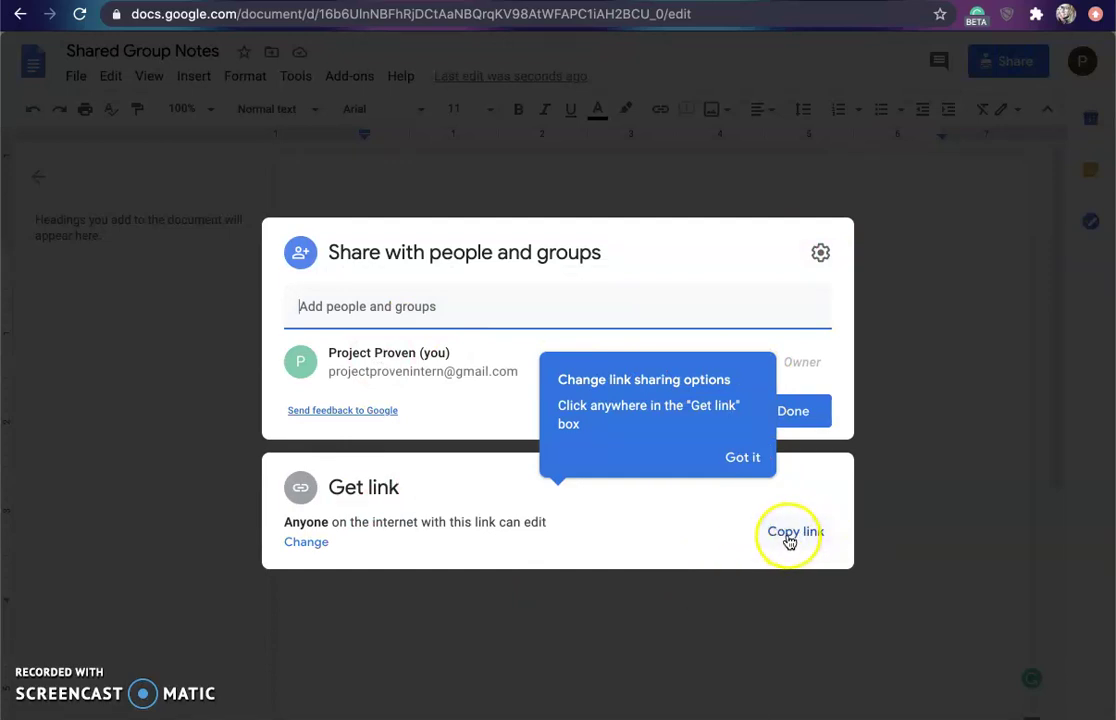
pyautogui.click(789, 541)
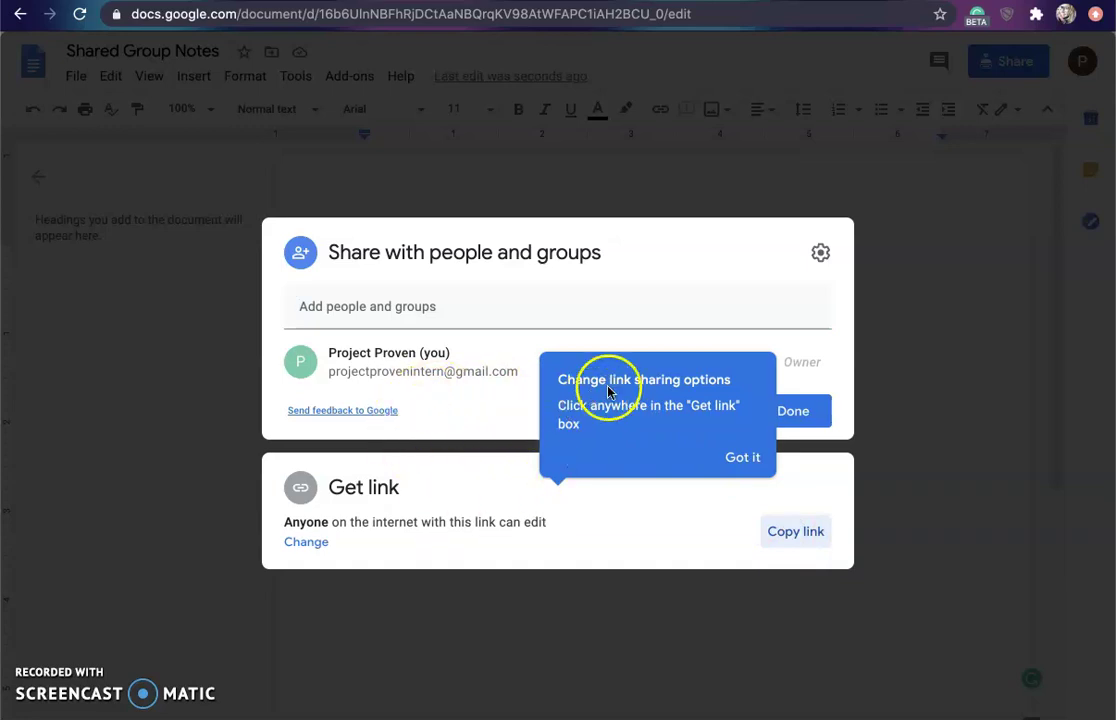
pyautogui.click(377, 313)
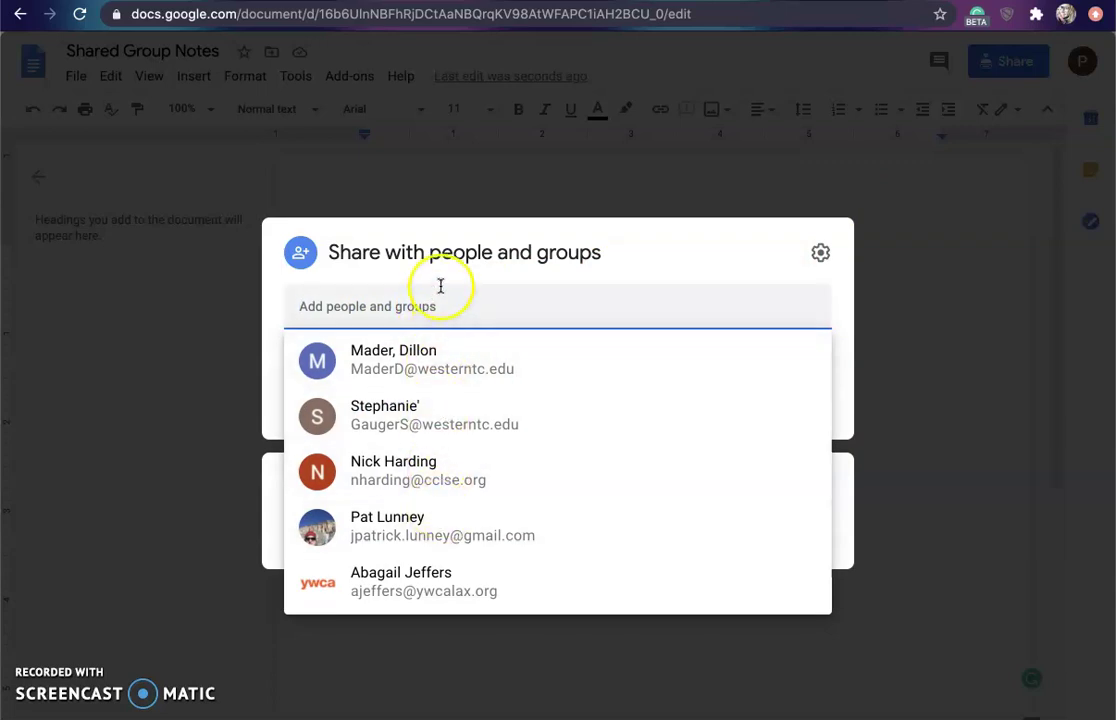
pyautogui.click(899, 164)
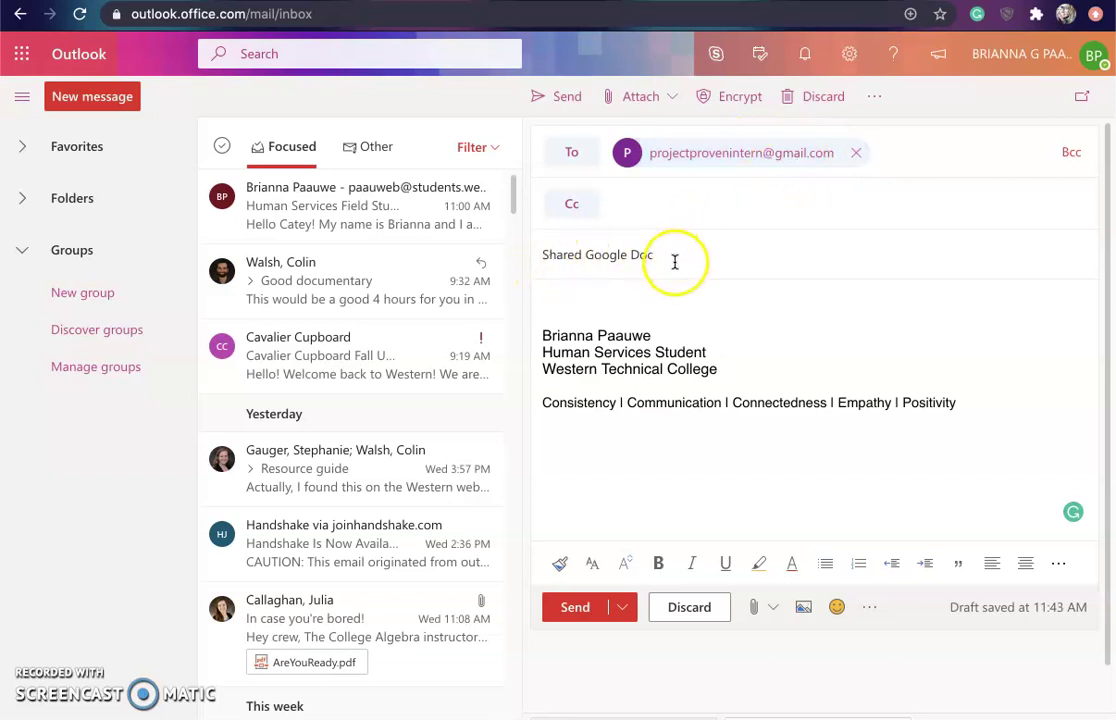
# Paste the document link into the Outlook email body above the signature and send it
pyautogui.click(558, 299)
pyautogui.hotkey('ctrl', 'v')
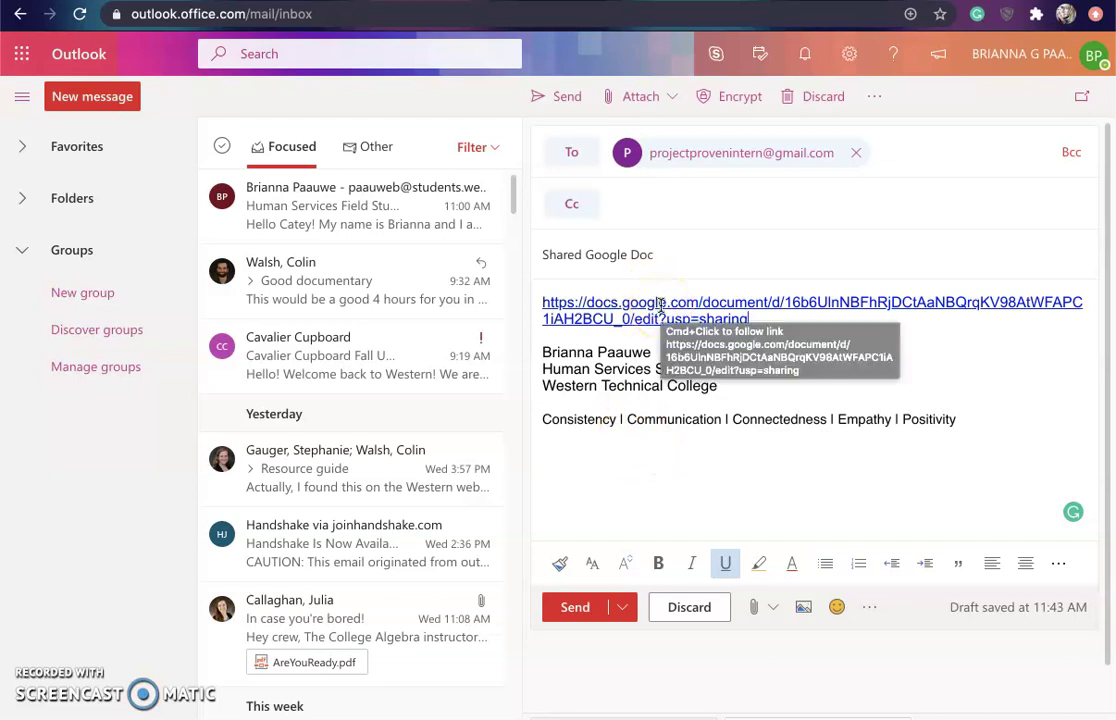
pyautogui.click(575, 607)
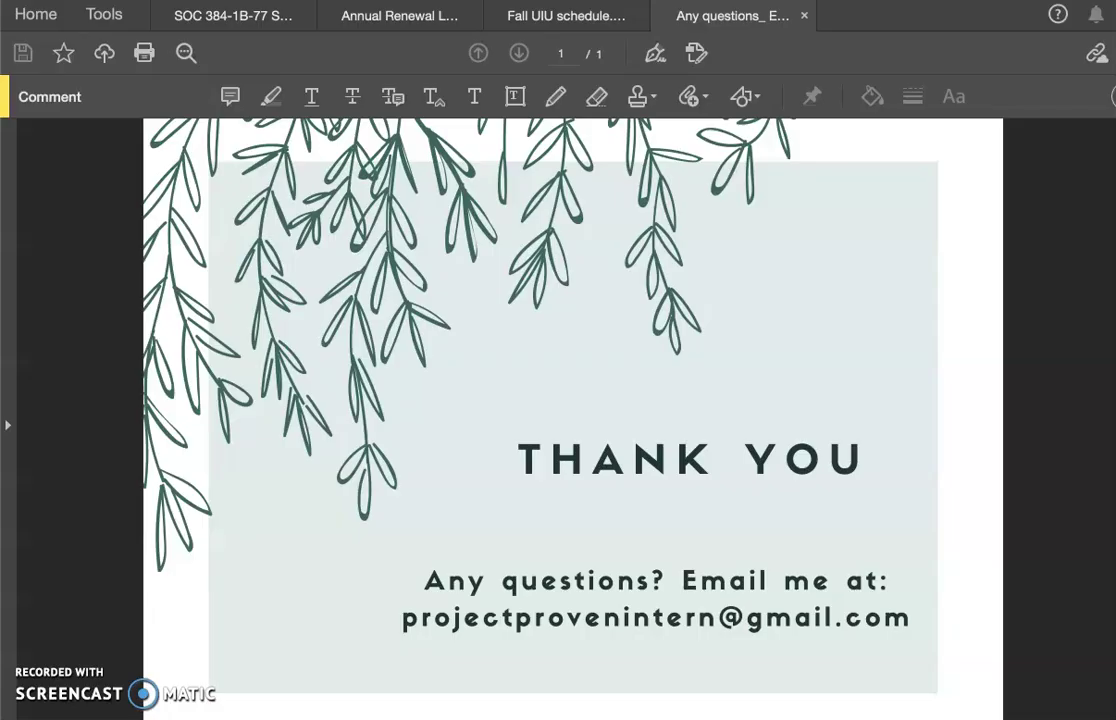
pyautogui.click(772, 311)
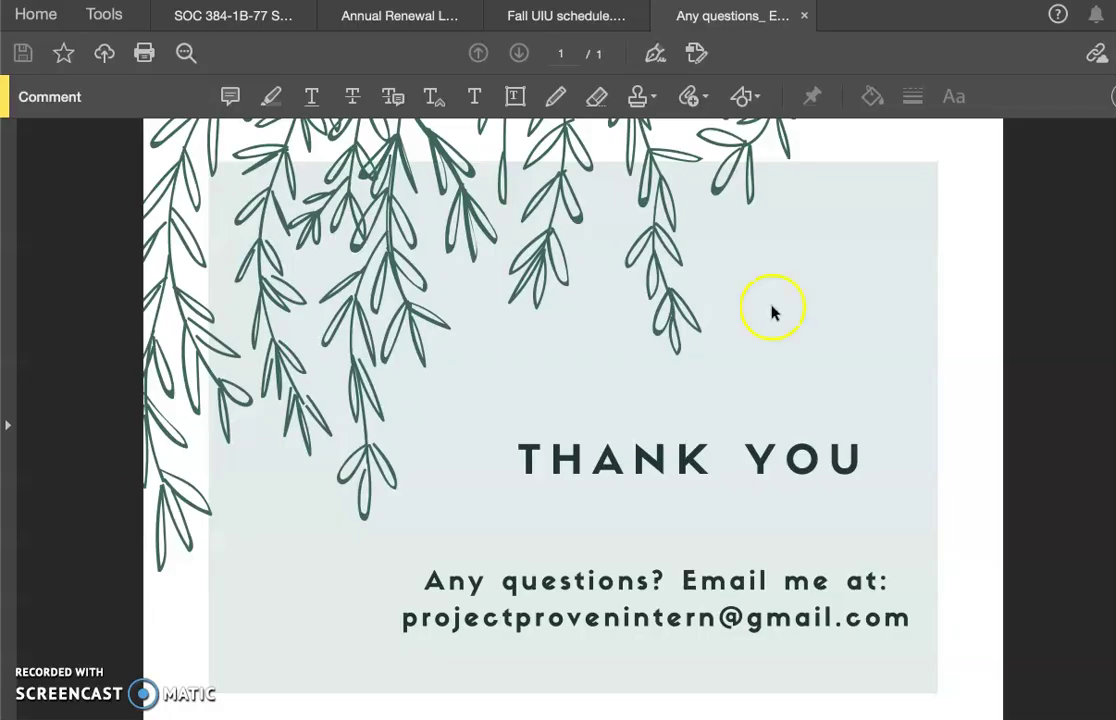